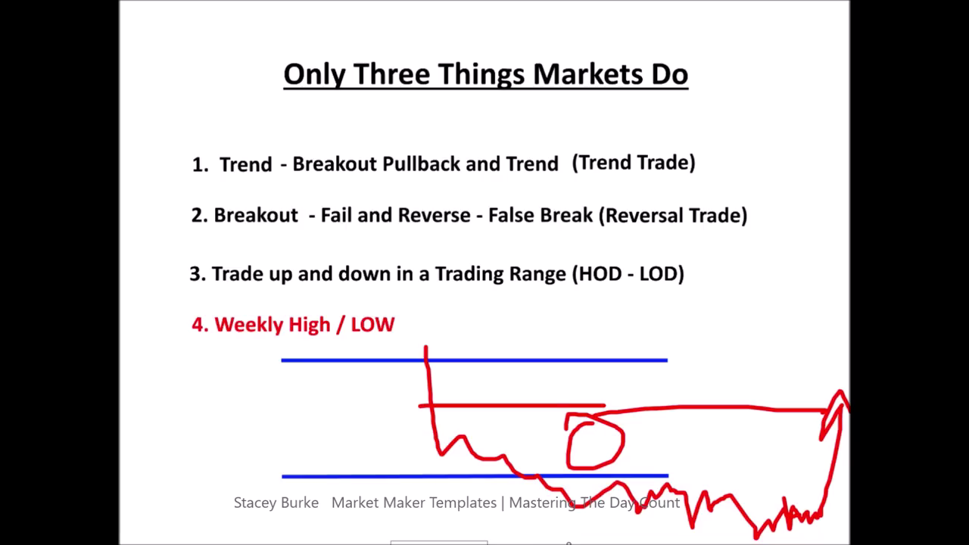
- Switch from the PowerPoint slide to the MetaTrader EURUSD chart
key(alt+Tab)
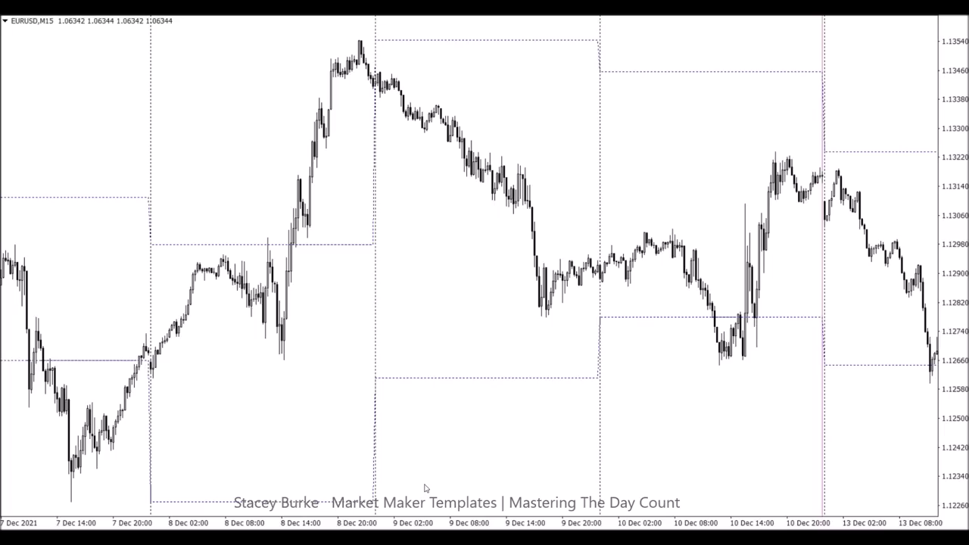
- Add green horizontal lines at weekly low 1.12265 and weekly high 1.13541, compressing the price scale to fit
scroll(423, 496, down, 6)
scroll(426, 489, down, 4)
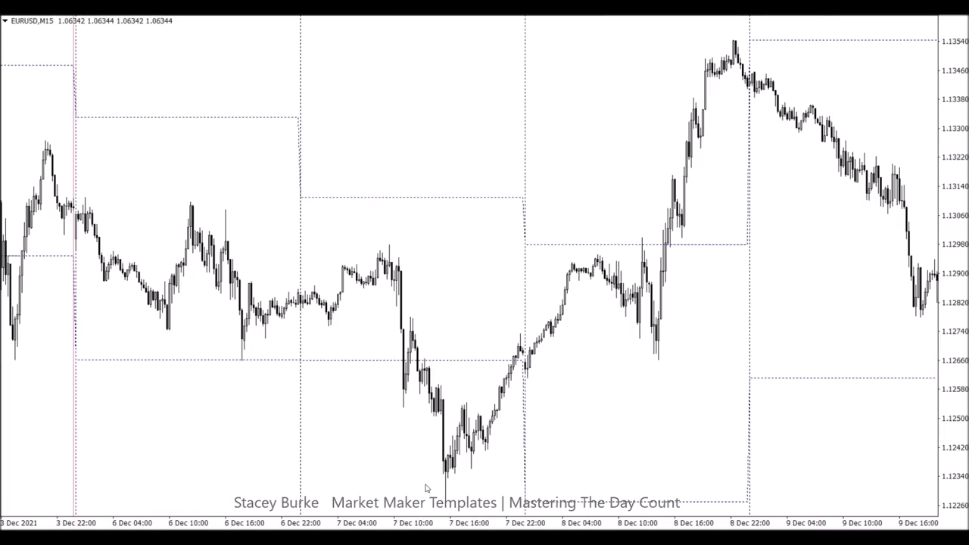
scroll(426, 488, up, 6)
scroll(426, 489, up, 3)
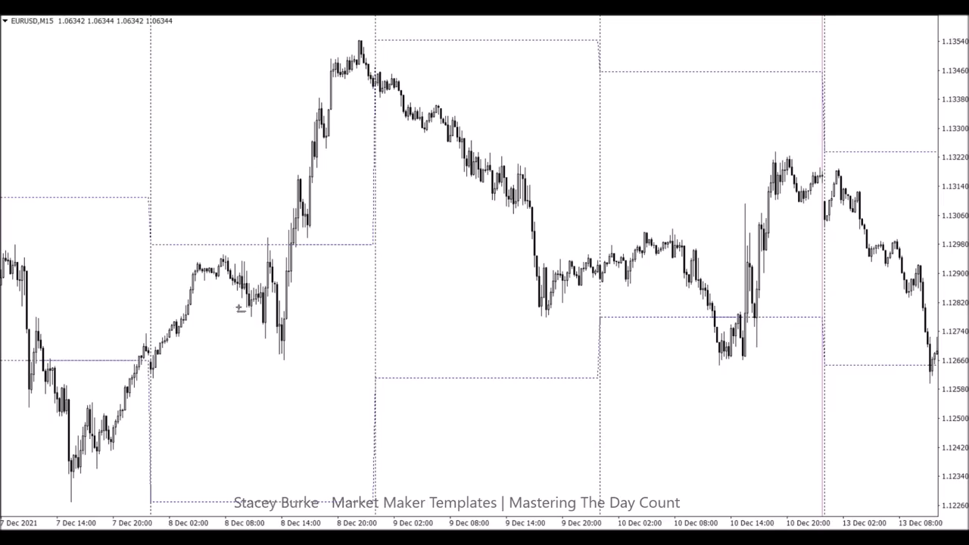
click(82, 504)
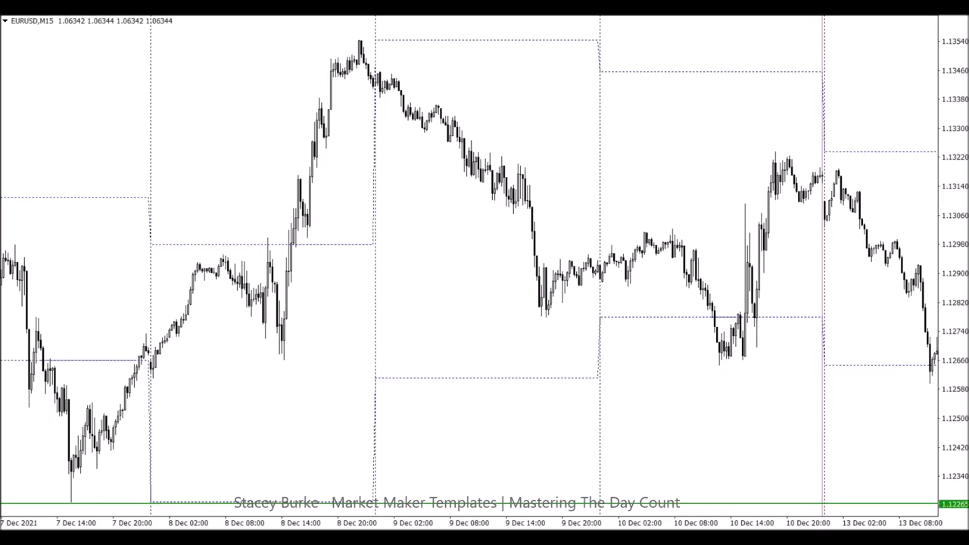
click(365, 41)
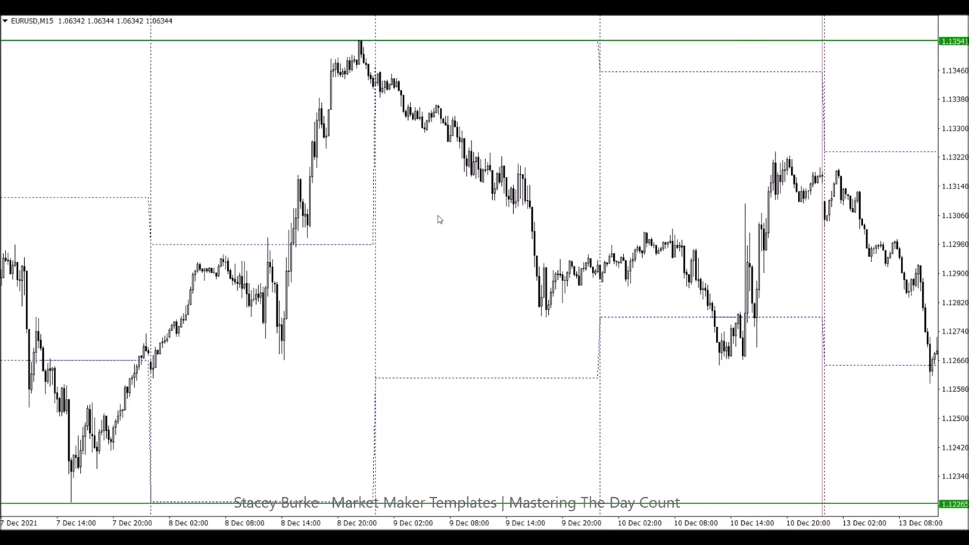
scroll(439, 218, up, 2)
scroll(440, 219, up, 1)
drag(955, 114, 963, 170)
scroll(783, 247, up, 1)
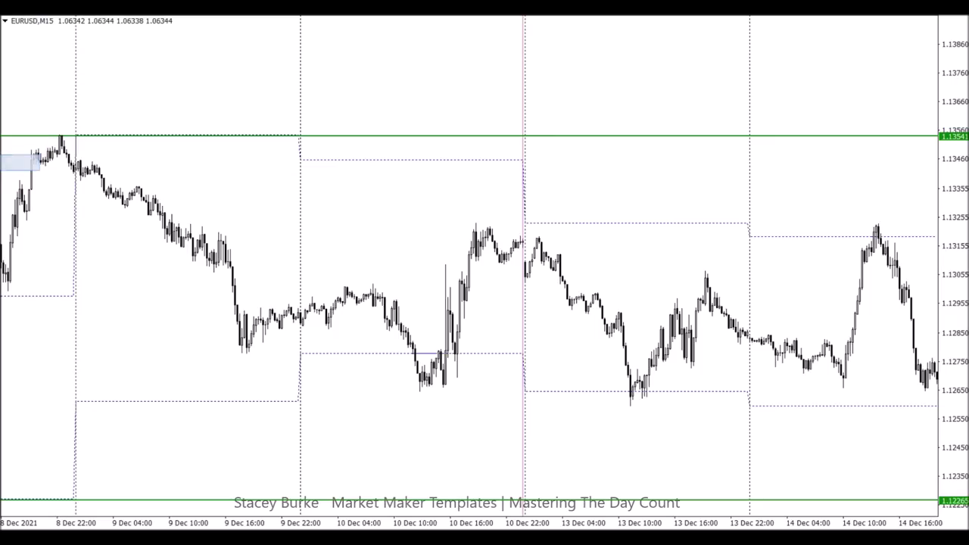
- Add a red MONDAY text label and move it above the 13 Dec session
click(605, 148)
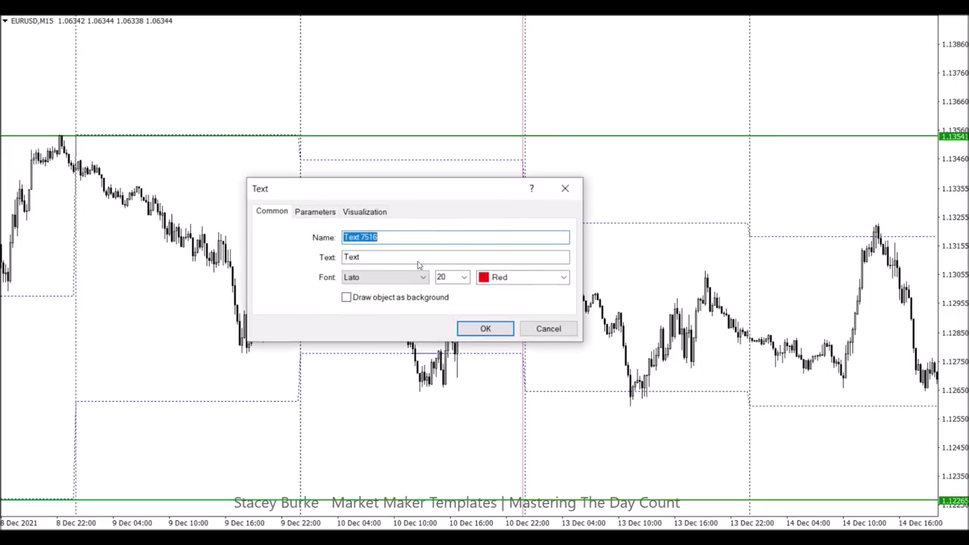
double_click(363, 257)
text(MONDAY)
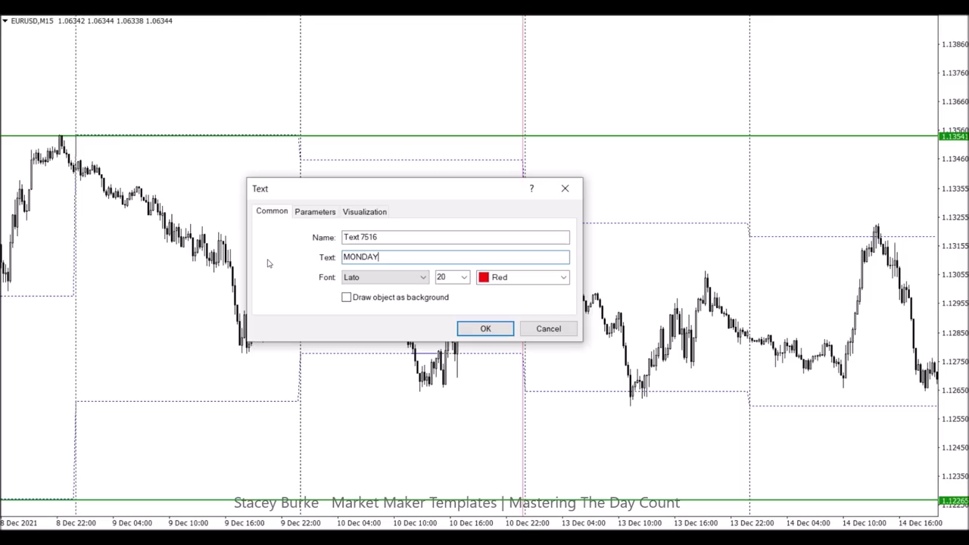
click(490, 331)
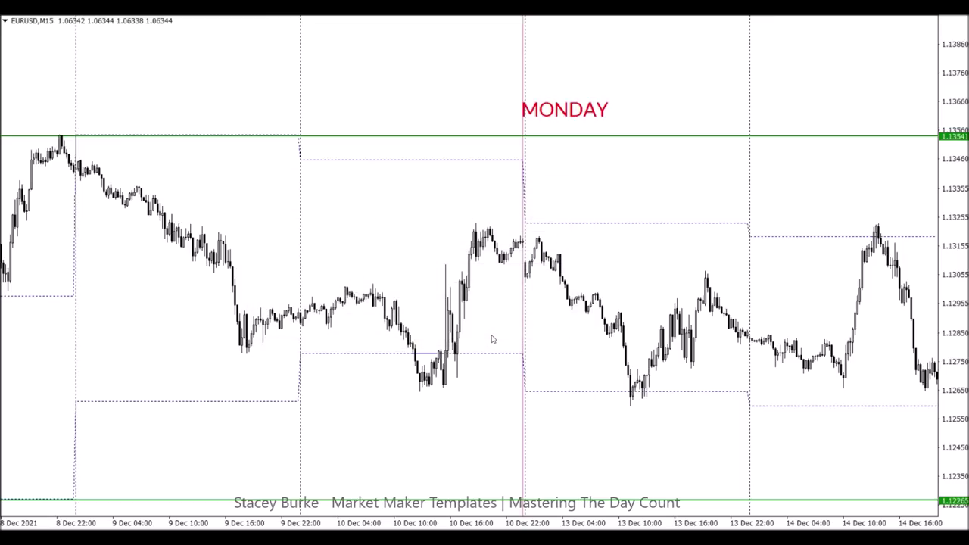
drag(565, 112, 608, 98)
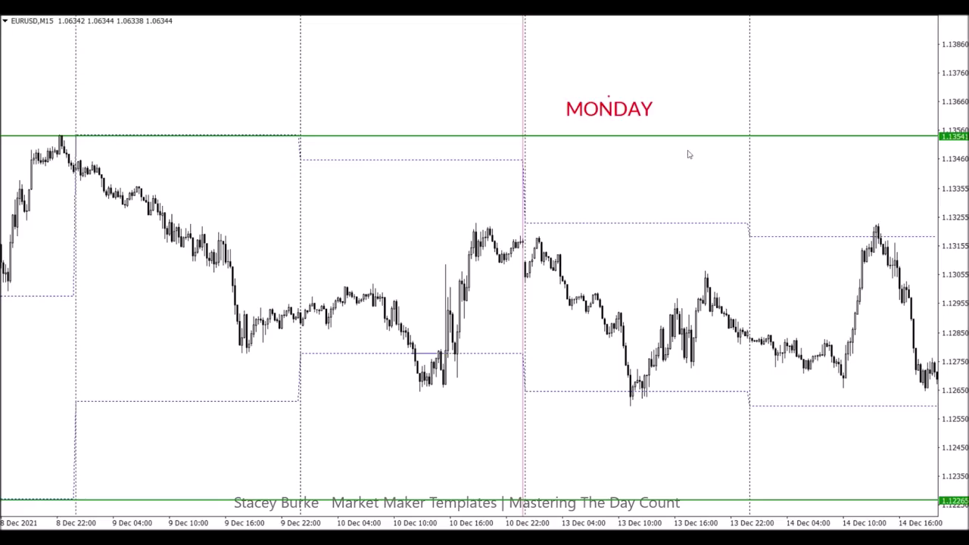
- Draw a blue line along the 8–10 Dec range high near 1.131 and extend it toward 13 Dec
drag(951, 363, 952, 326)
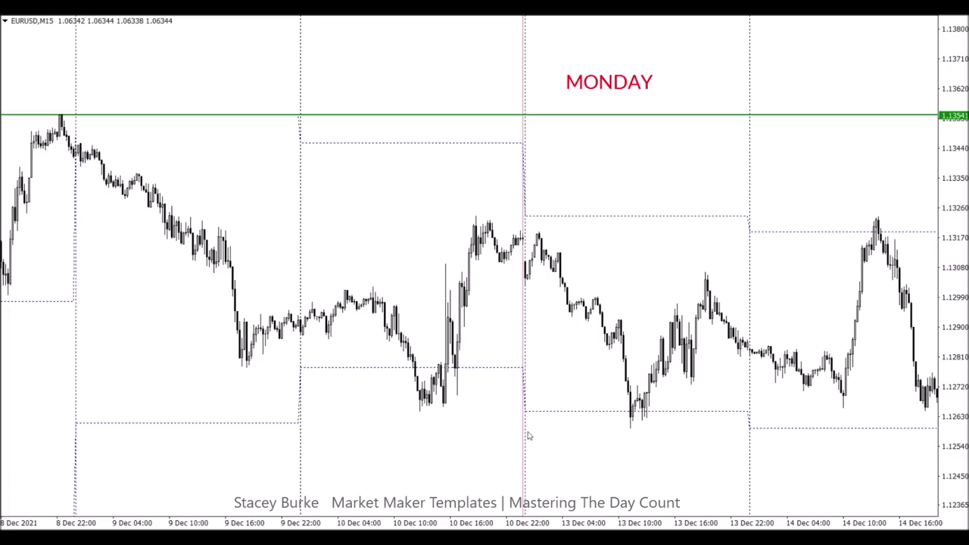
drag(528, 436, 756, 298)
drag(963, 121, 962, 145)
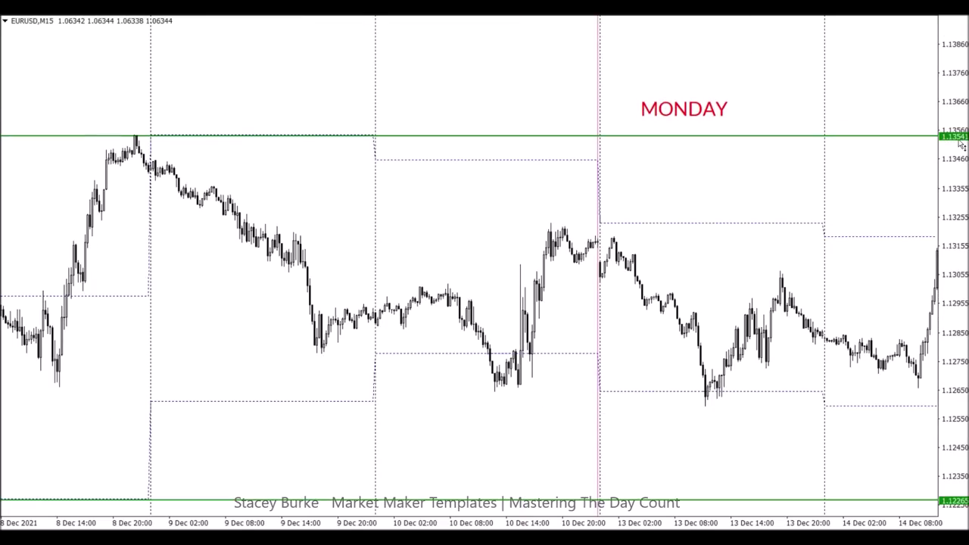
scroll(585, 277, up, 3)
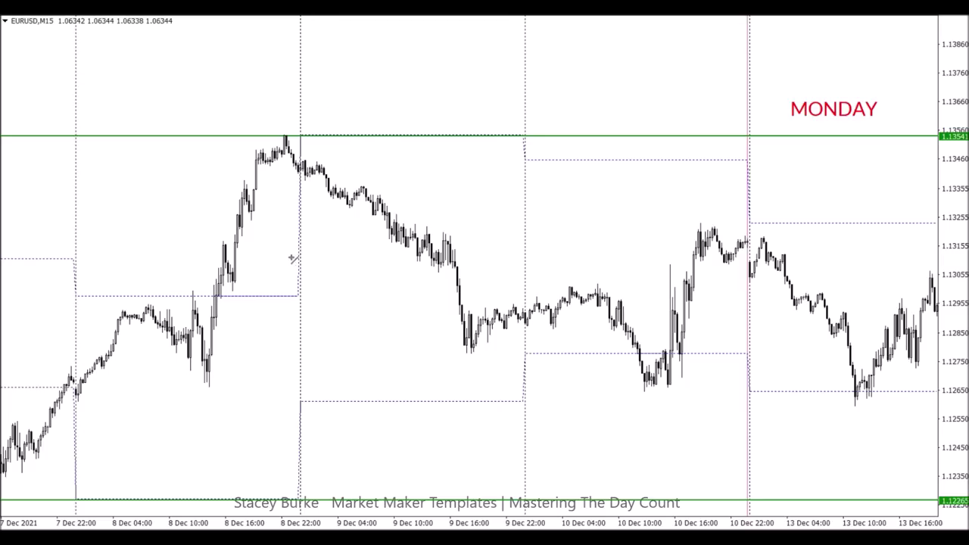
scroll(201, 301, up, 4)
scroll(212, 298, up, 6)
scroll(234, 303, down, 5)
scroll(340, 328, up, 2)
scroll(479, 297, down, 2)
scroll(480, 297, down, 1)
scroll(151, 256, up, 2)
drag(114, 260, 911, 260)
scroll(889, 274, up, 1)
scroll(890, 276, down, 4)
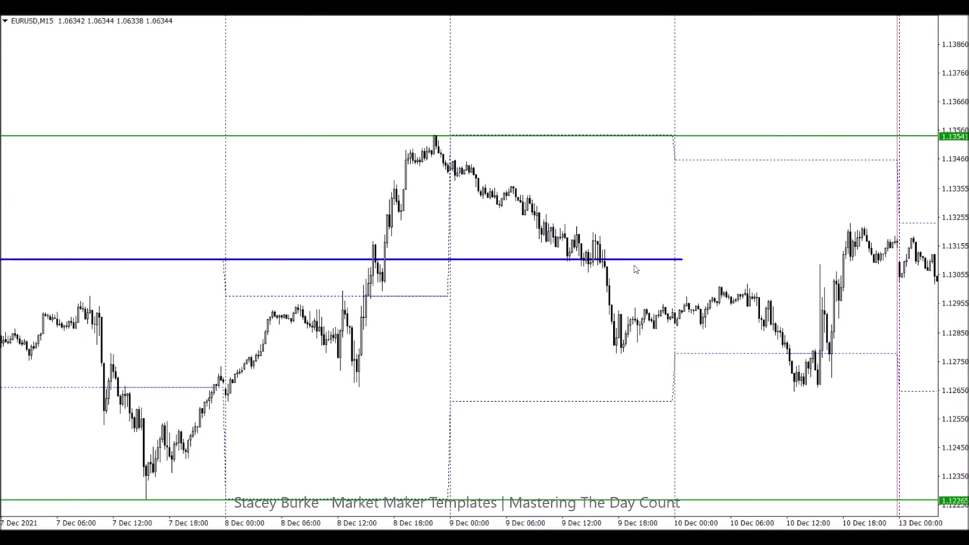
double_click(681, 260)
drag(681, 260, 899, 260)
click(643, 231)
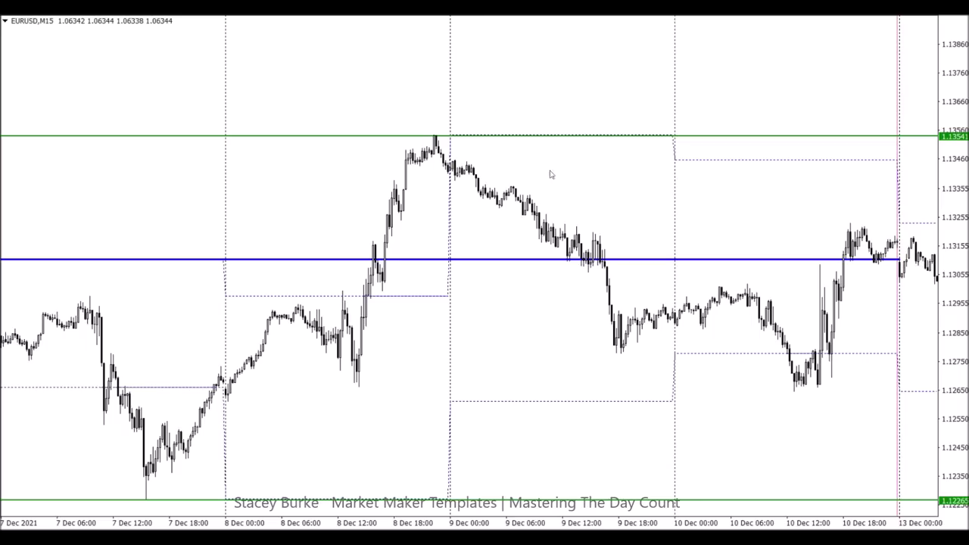
- Draw a blue line along the 1.1265 lows and add a green horizontal line at 1.12620
mouse_move(359, 387)
mouse_down()
mouse_move(711, 396)
mouse_move(903, 387)
mouse_move(895, 388)
mouse_up()
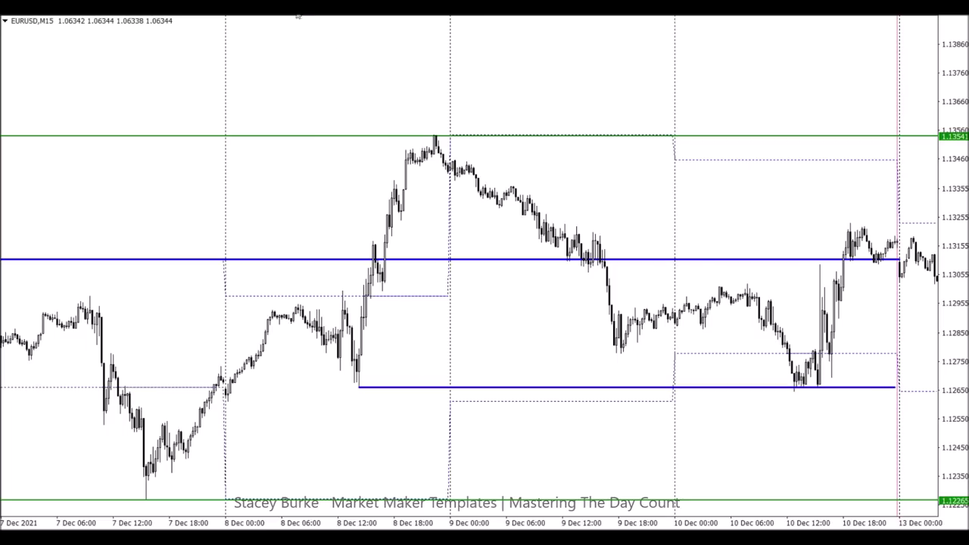
click(229, 398)
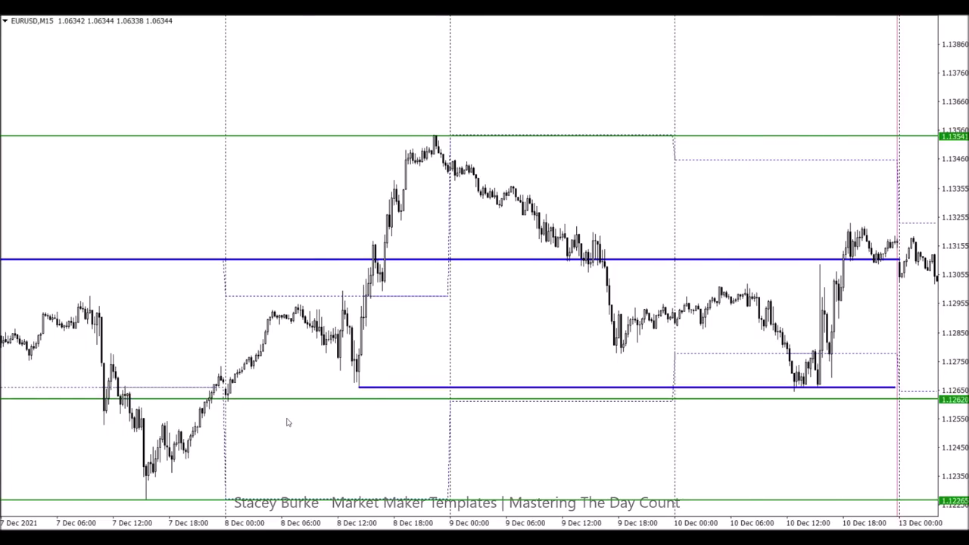
scroll(287, 423, down, 3)
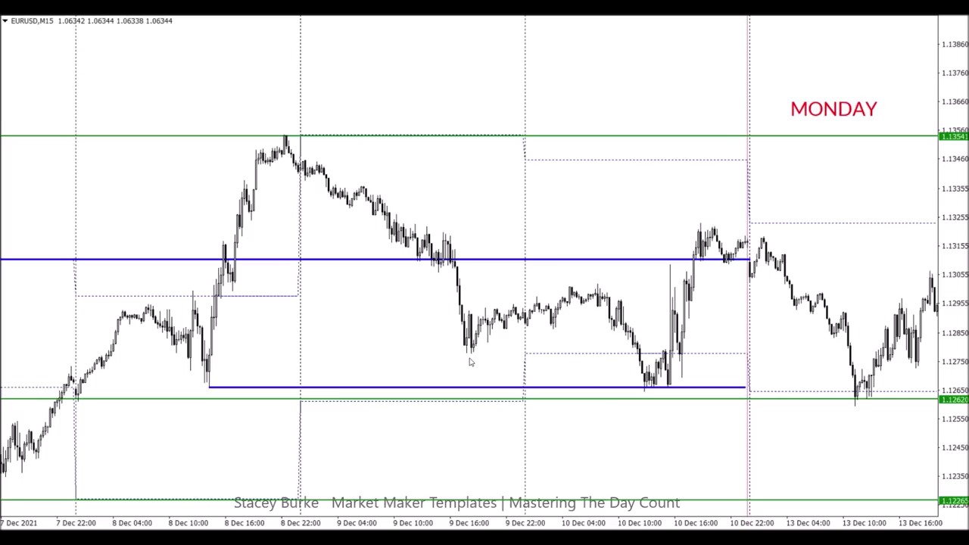
- Scroll the chart forward until the 13 Dec Monday session shows beneath the MONDAY label
scroll(469, 362, down, 2)
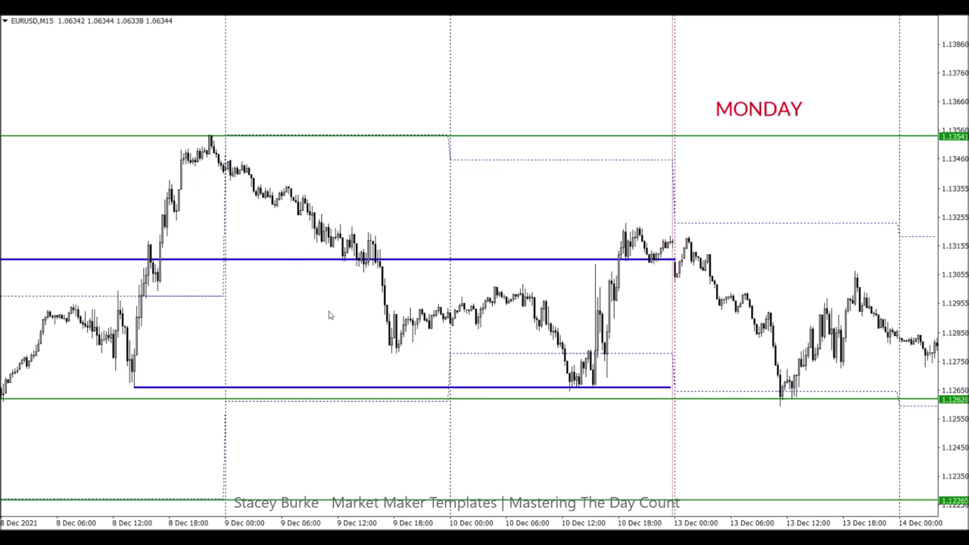
scroll(339, 322, up, 8)
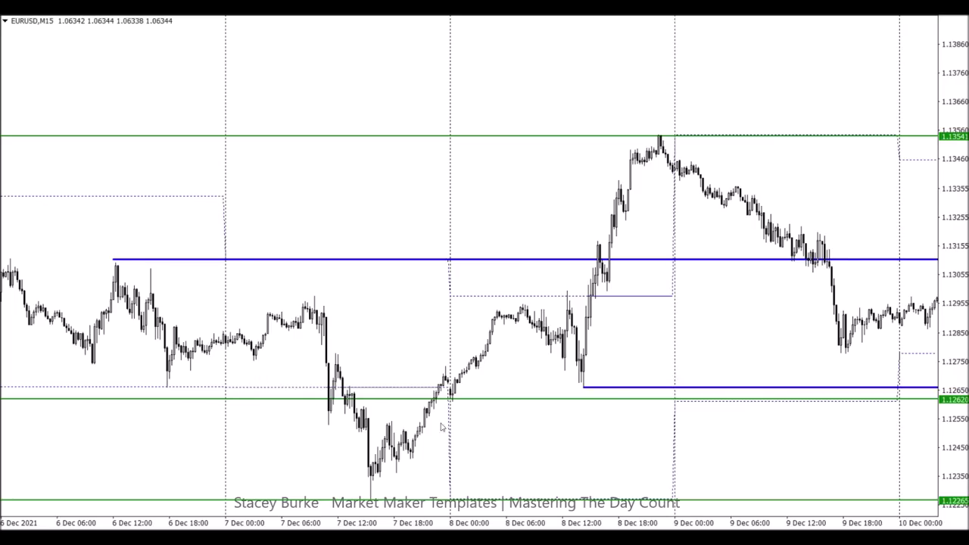
scroll(418, 447, up, 3)
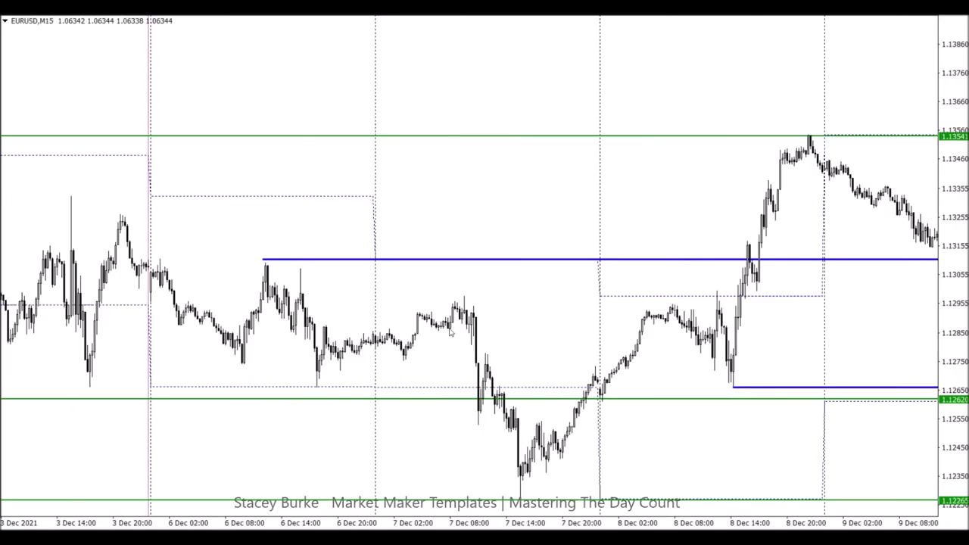
scroll(498, 484, down, 3)
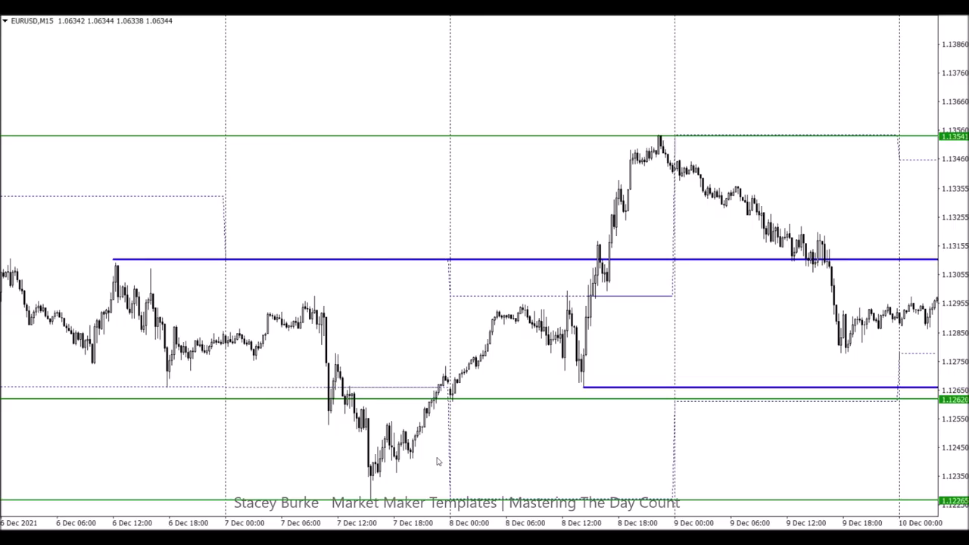
scroll(437, 461, down, 5)
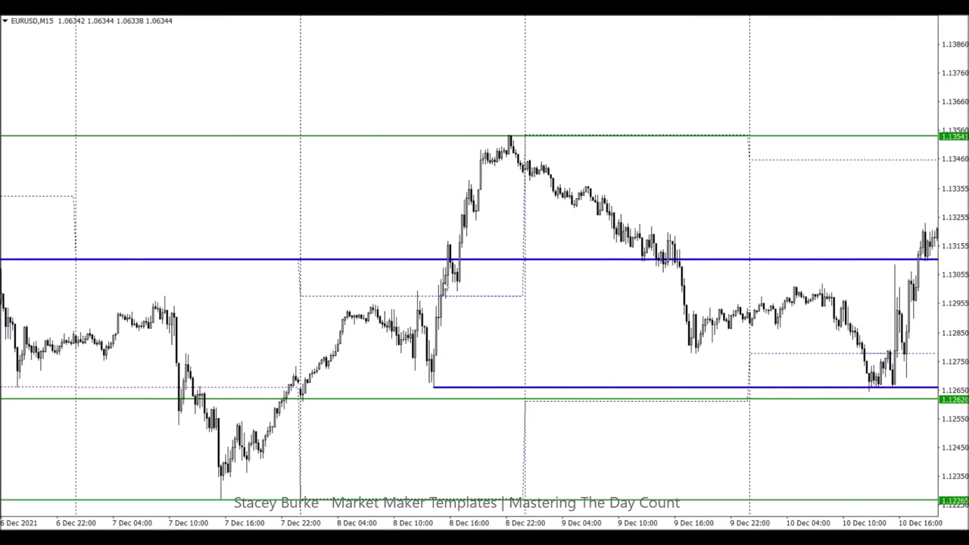
scroll(647, 331, down, 3)
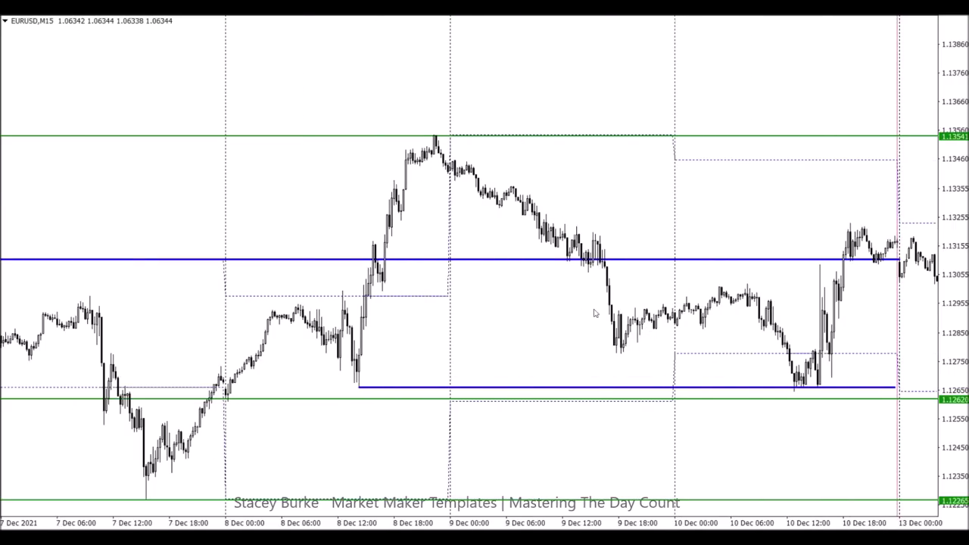
scroll(721, 348, down, 5)
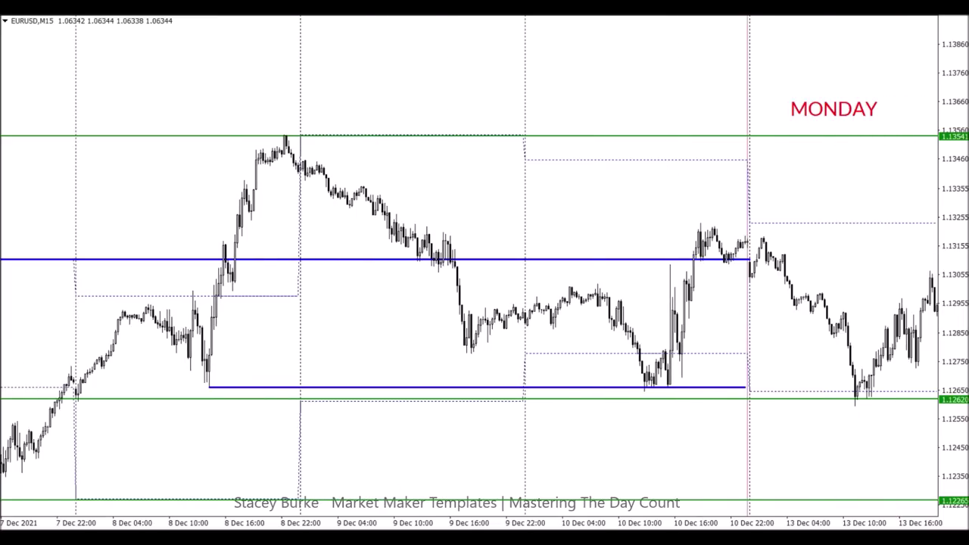
scroll(485, 272, down, 10)
scroll(415, 502, down, 5)
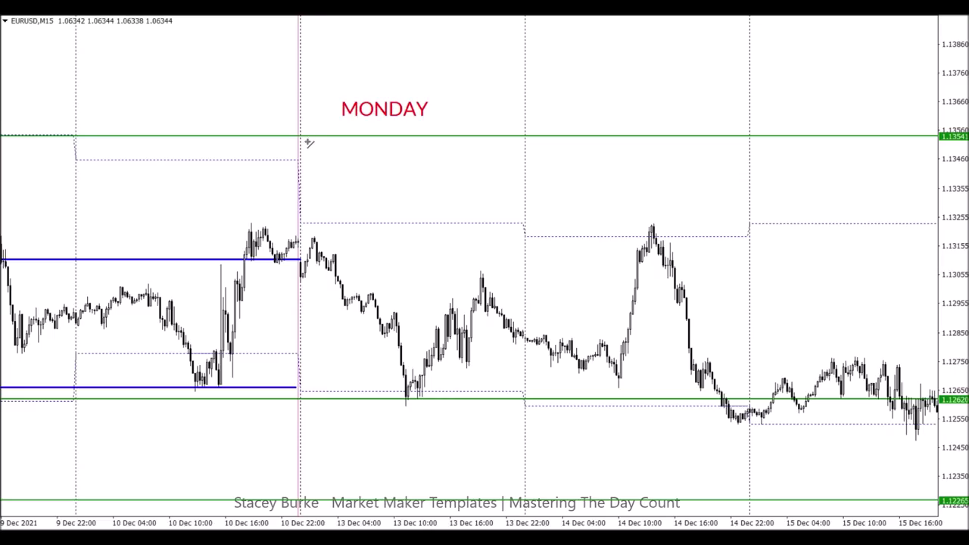
- Draw blue lines at the 10 Dec high near 1.1325 and along the 13 Dec low near 1.1264
drag(255, 222, 748, 223)
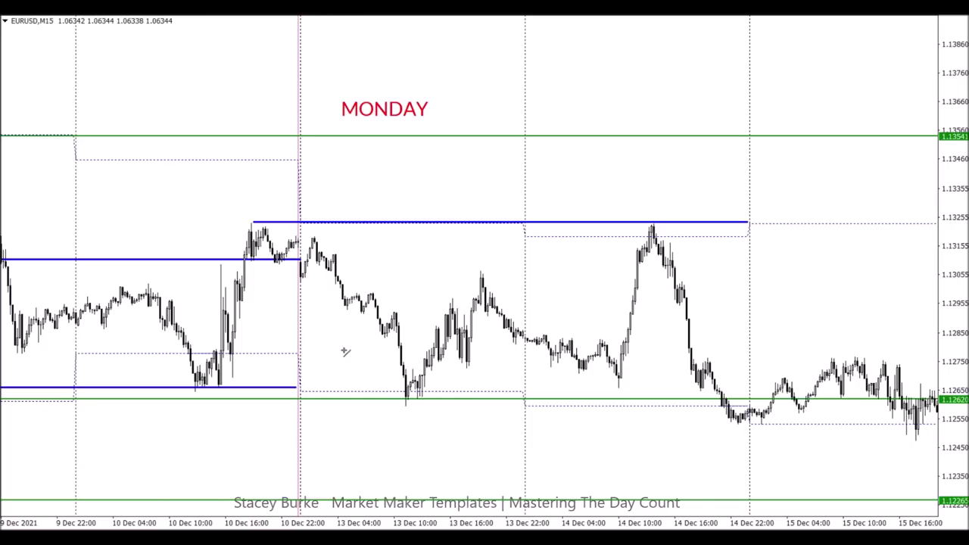
drag(189, 392, 721, 394)
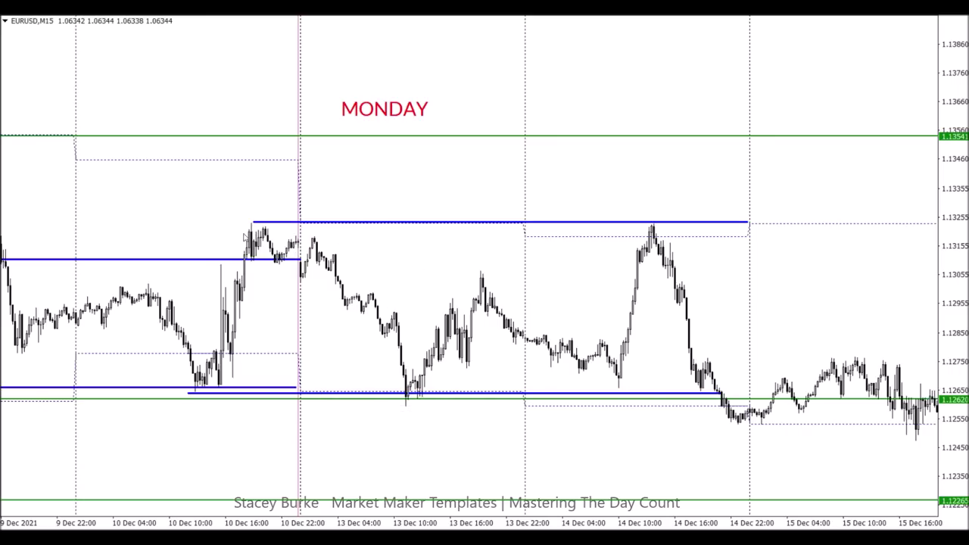
scroll(305, 277, up, 3)
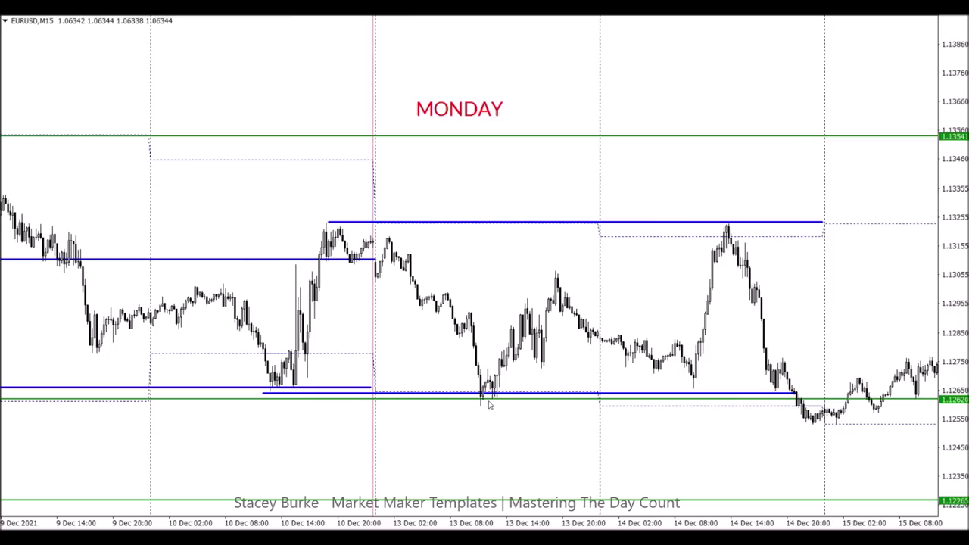
scroll(518, 318, down, 3)
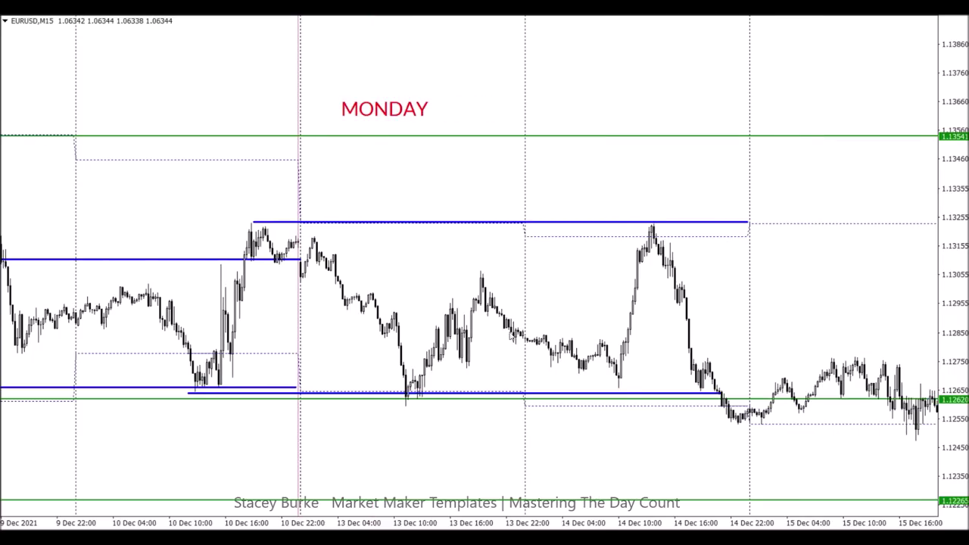
scroll(500, 337, up, 3)
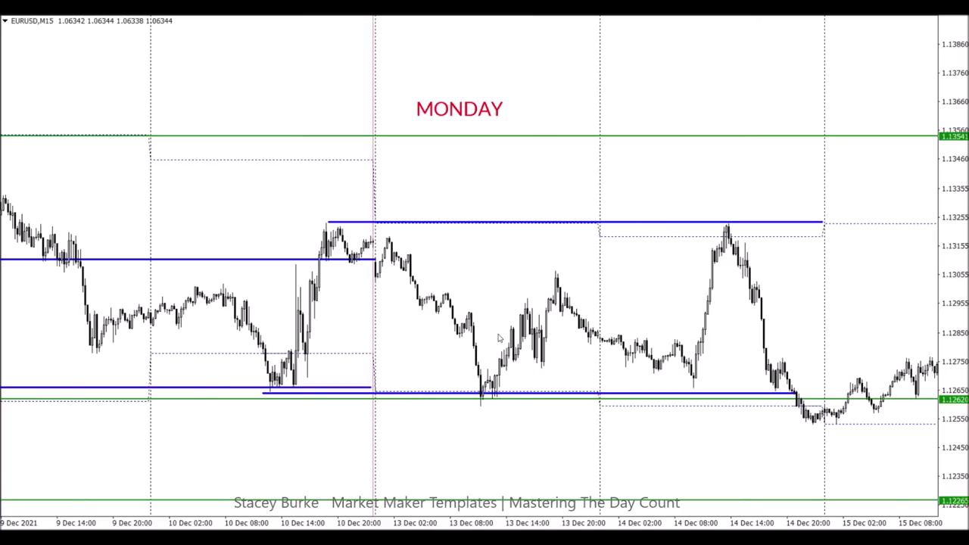
scroll(538, 341, up, 3)
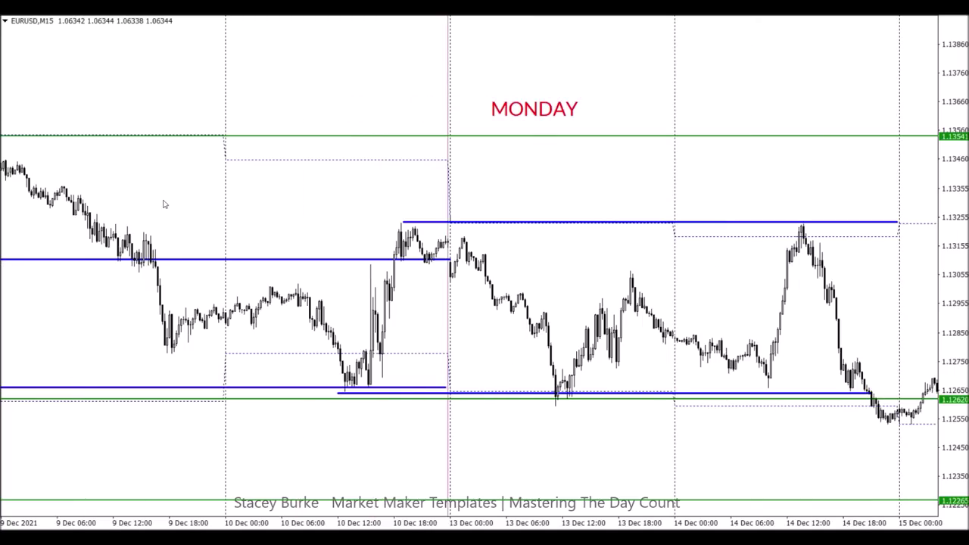
scroll(339, 380, down, 3)
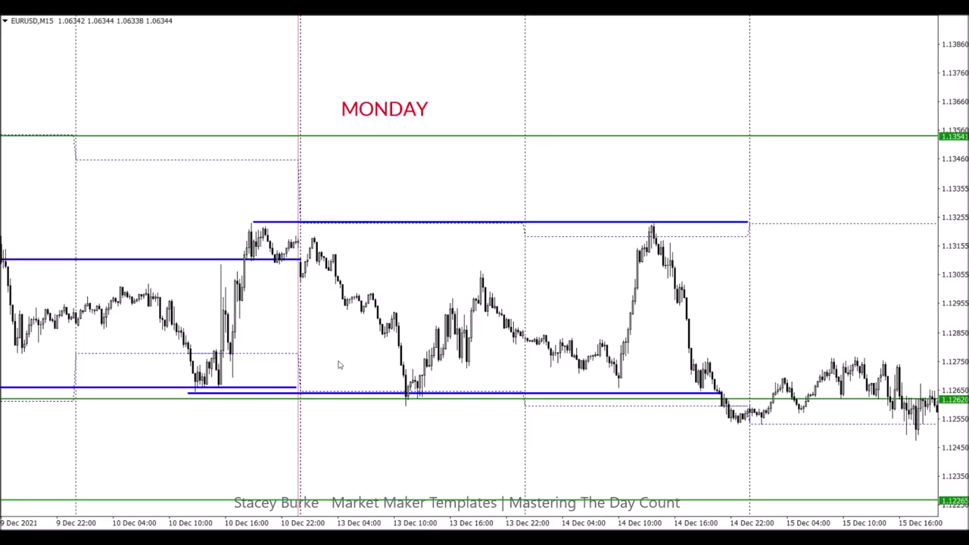
scroll(338, 365, down, 3)
- Compress the price scale and draw a blue line at the 13 Dec high near 1.1319
drag(954, 91, 960, 146)
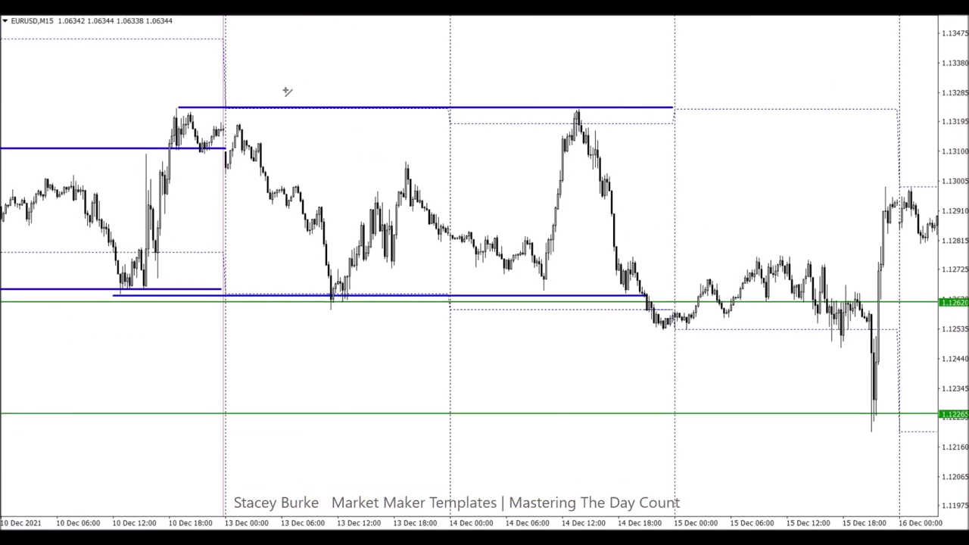
drag(216, 124, 614, 124)
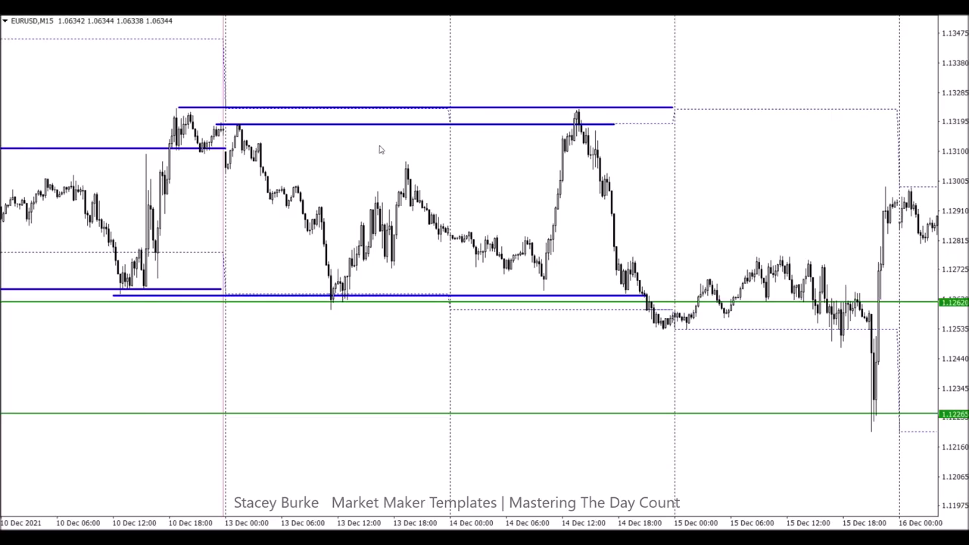
scroll(622, 276, down, 3)
scroll(622, 276, down, 3)
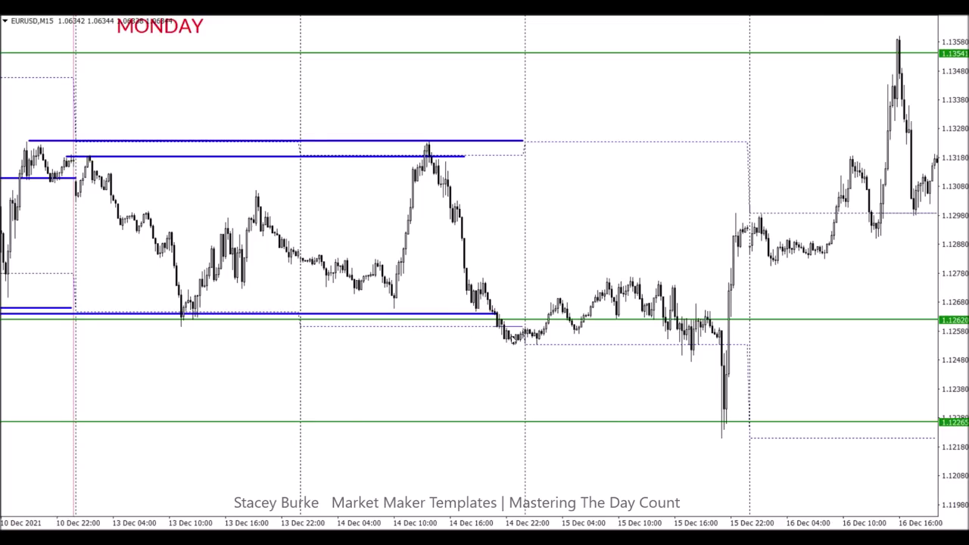
mouse_move(519, 340)
mouse_move(487, 318)
scroll(487, 318, down, 3)
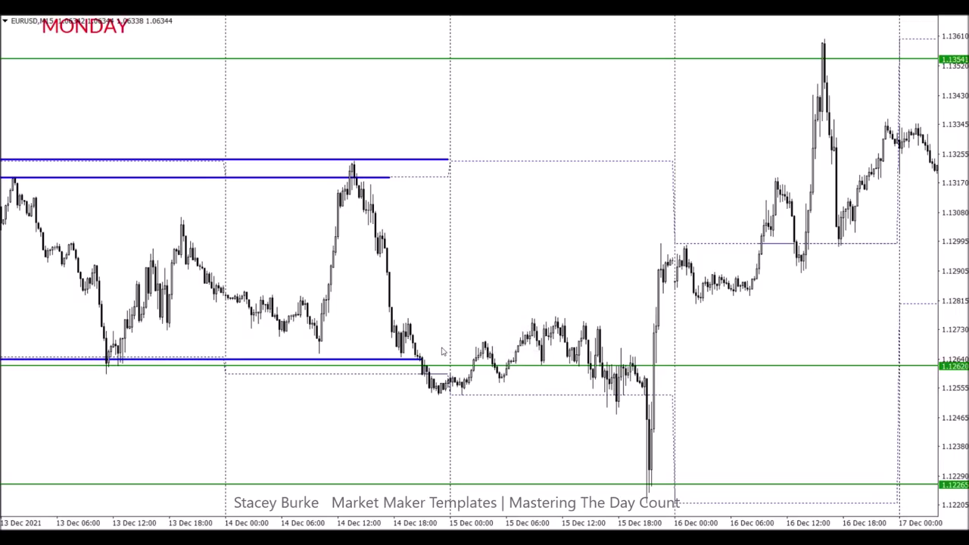
mouse_move(421, 374)
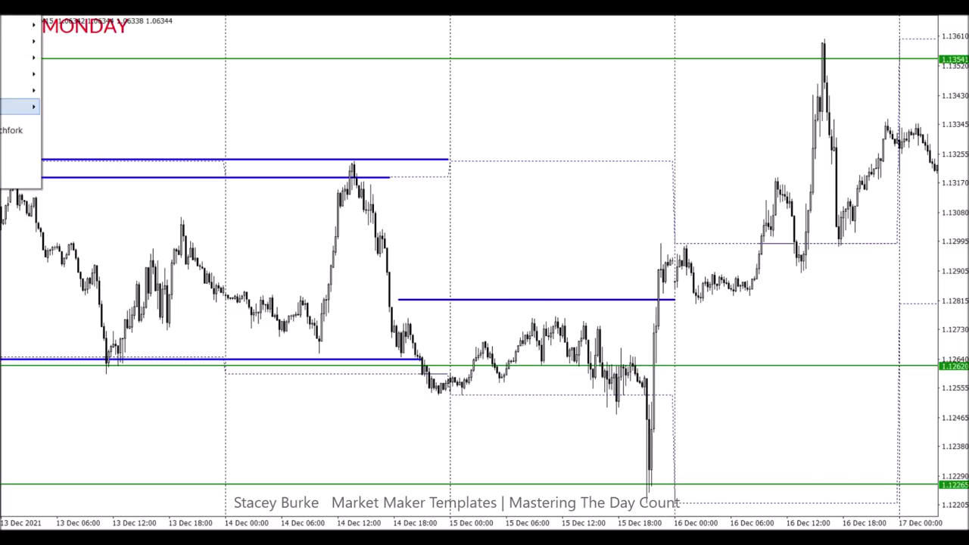
- Add a red '25 pips' text label just above the blue 1.12815 line on 15 Dec
click(510, 320)
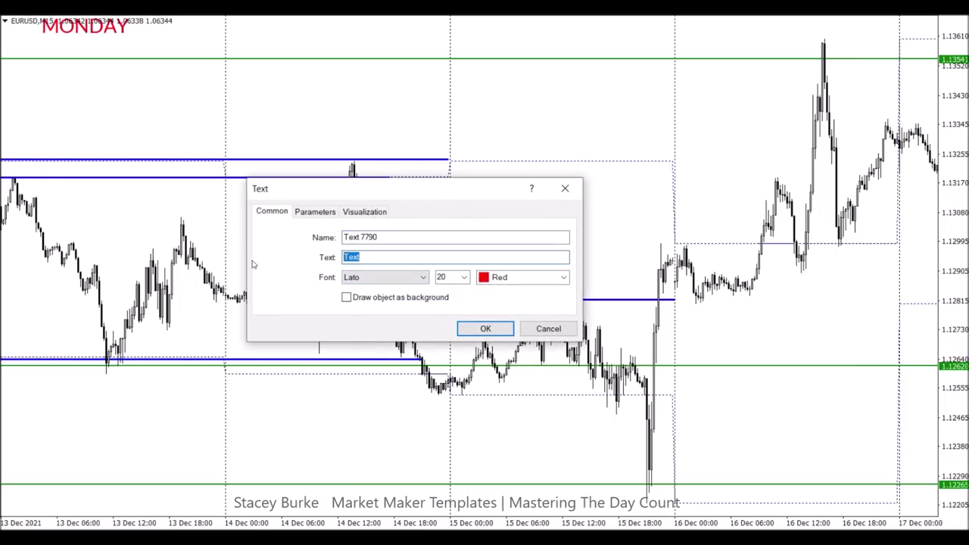
text(25 pips)
click(479, 326)
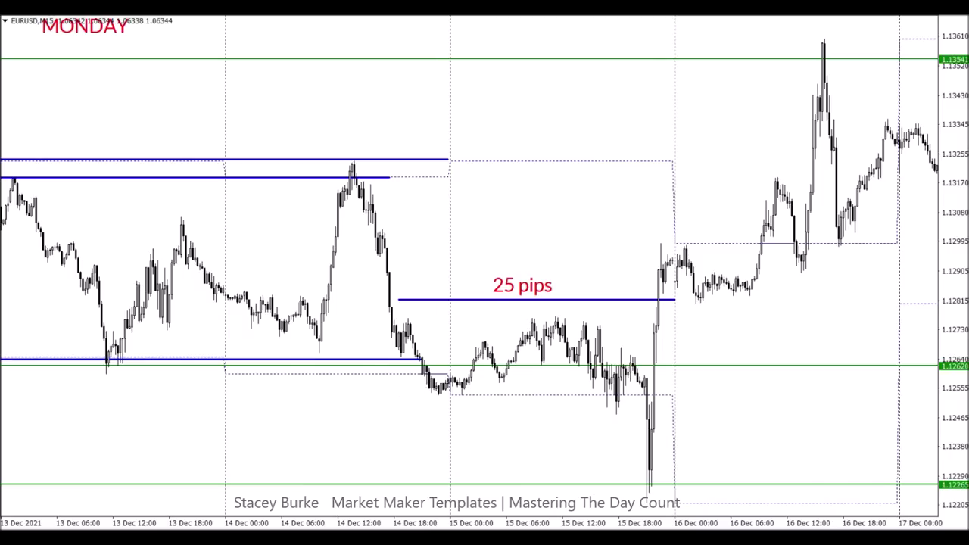
- Draw blue lines just below the 25 pips line and just under the range low
drag(388, 316, 659, 318)
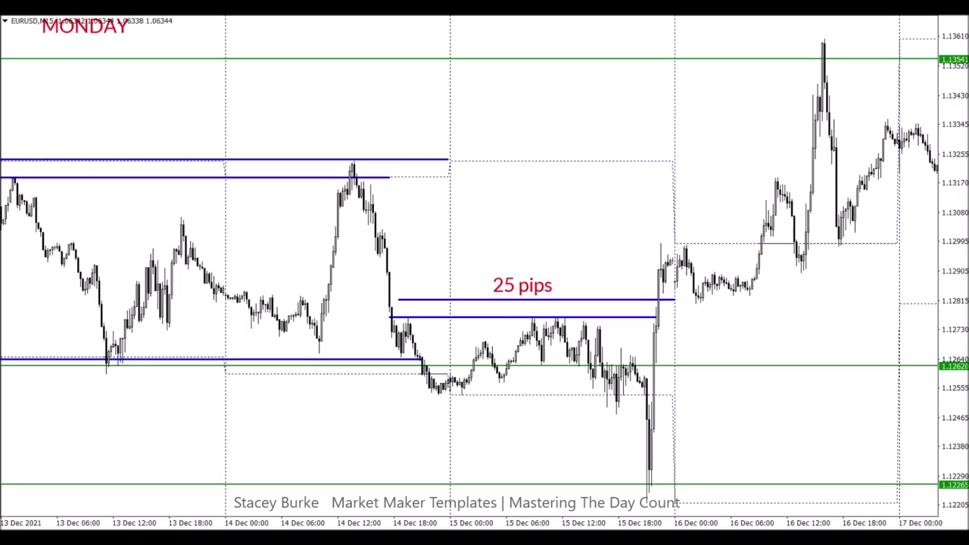
scroll(318, 114, left, 3)
mouse_move(180, 372)
mouse_down()
mouse_move(642, 381)
mouse_move(753, 373)
mouse_up()
- Extend the top blue range line further right into 16 Dec
double_click(522, 160)
drag(523, 160, 886, 160)
scroll(529, 264, down, 2)
scroll(529, 263, down, 2)
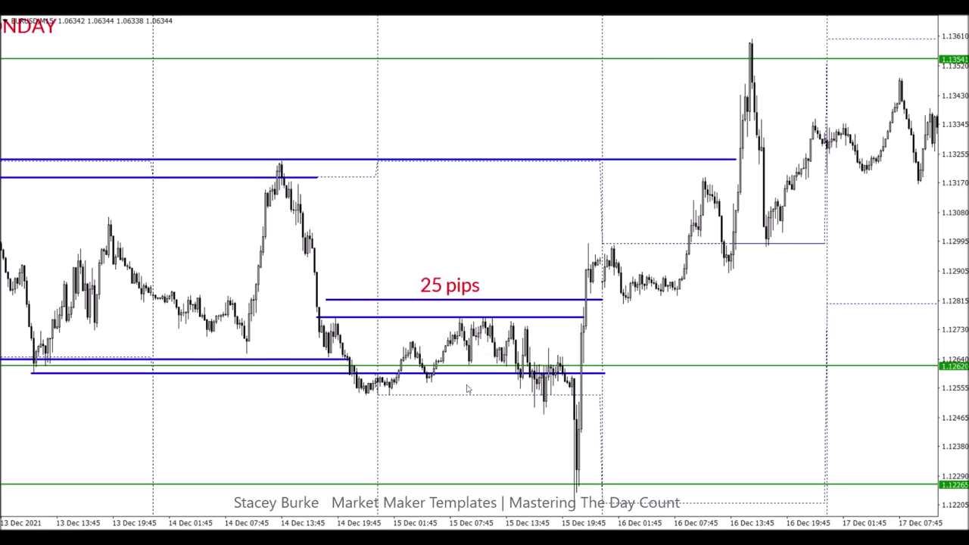
mouse_move(506, 347)
scroll(587, 336, left, 3)
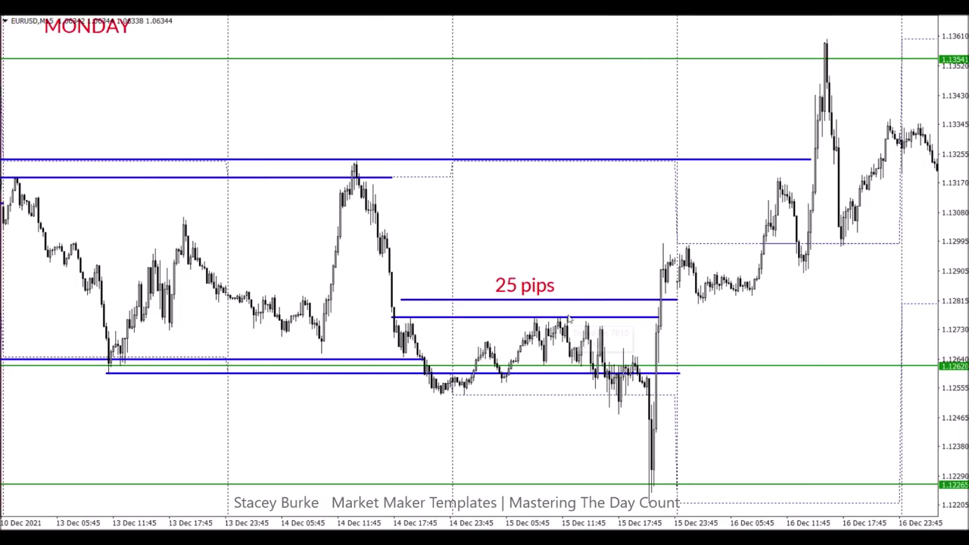
scroll(570, 319, left, 3)
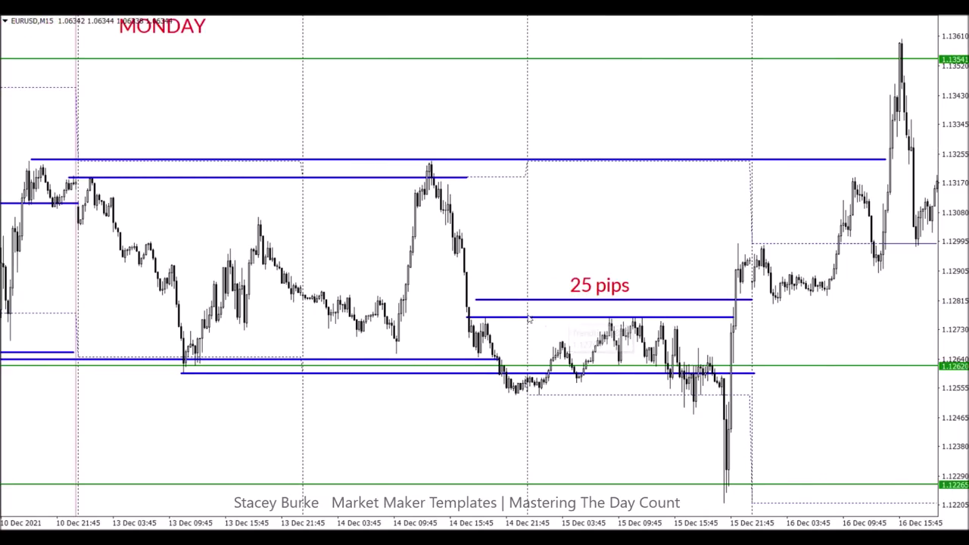
scroll(359, 287, right, 3)
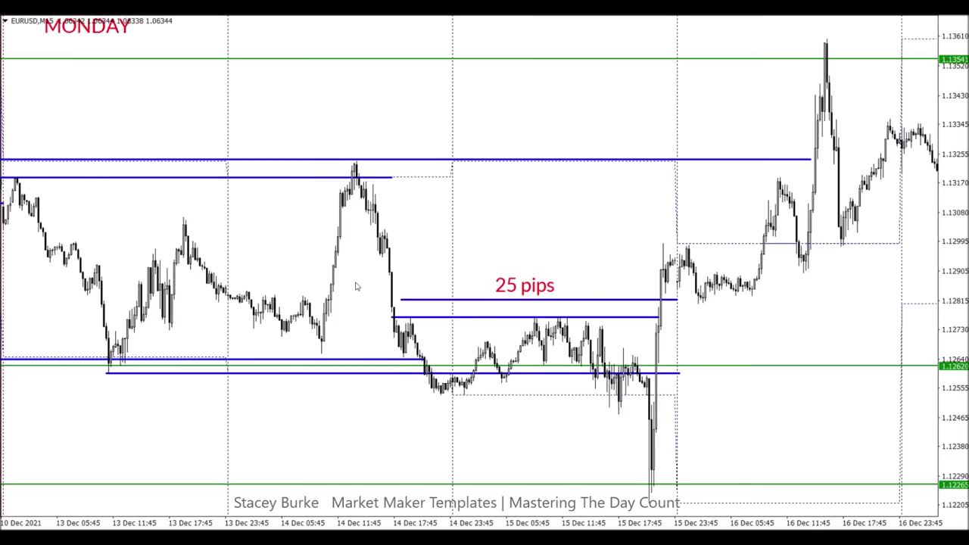